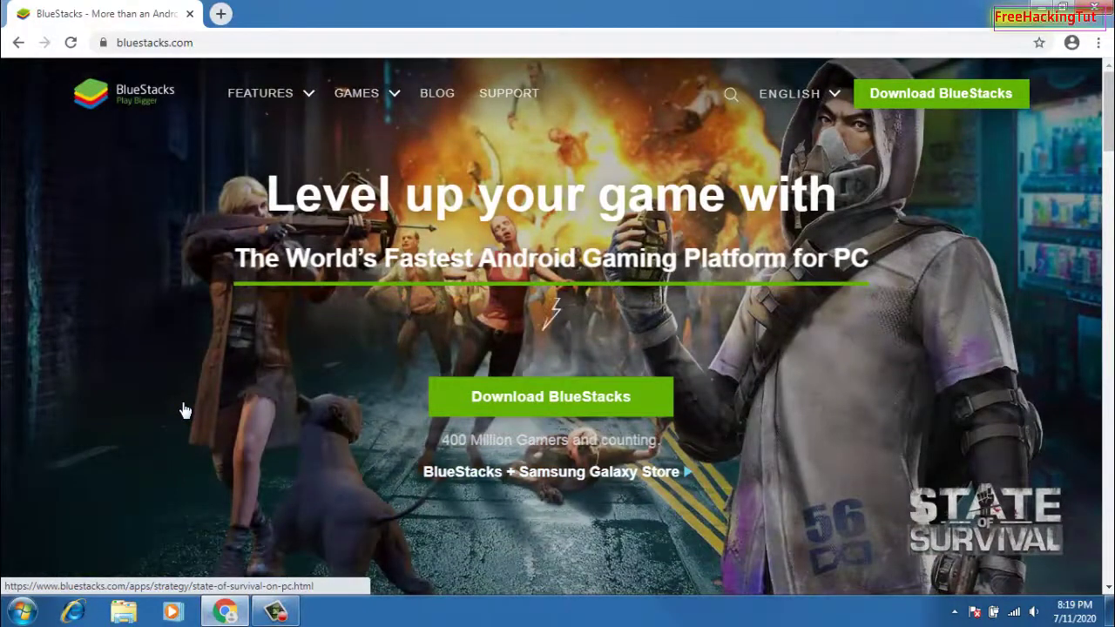
# - Switch from the browser to BlueStacks, show the installed apps in the Library and open the Google Play Store
pyautogui.click(1049, 7)
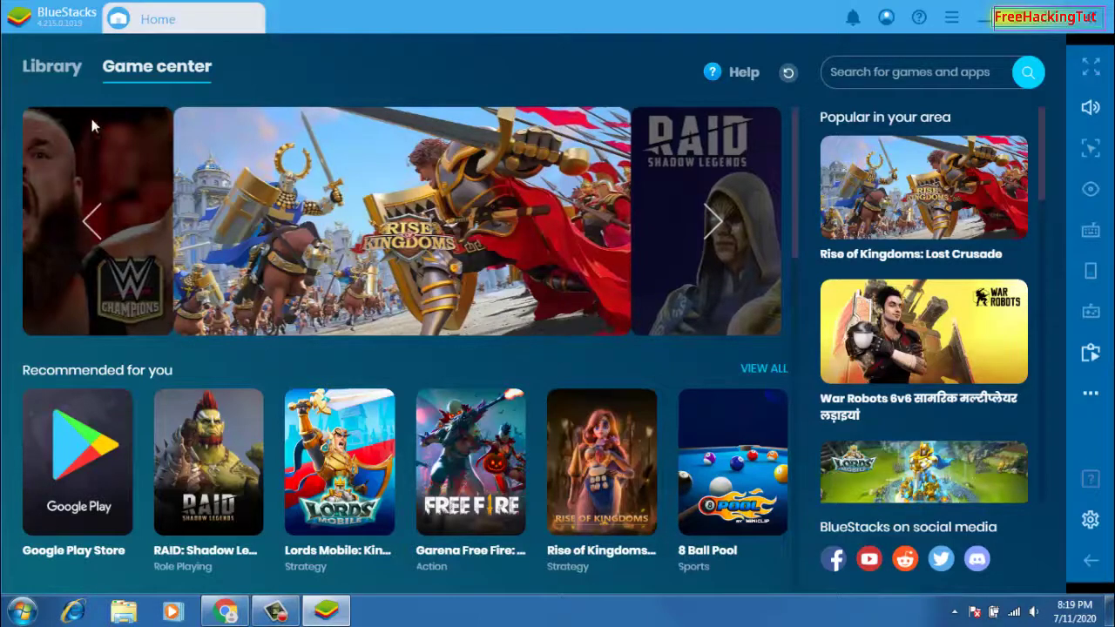
pyautogui.click(54, 68)
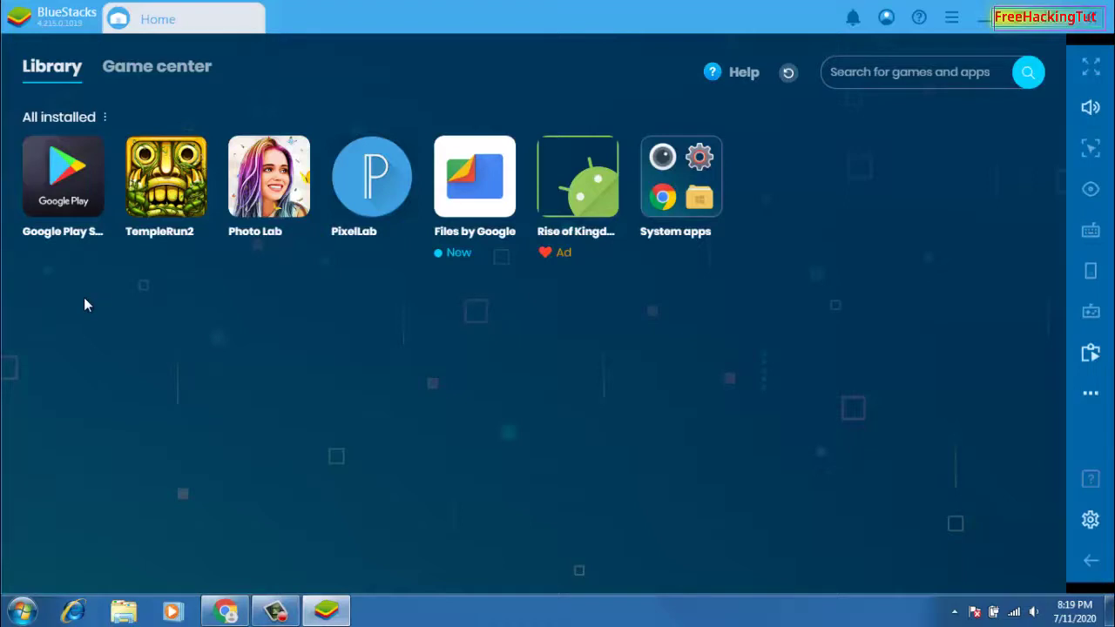
pyautogui.click(63, 183)
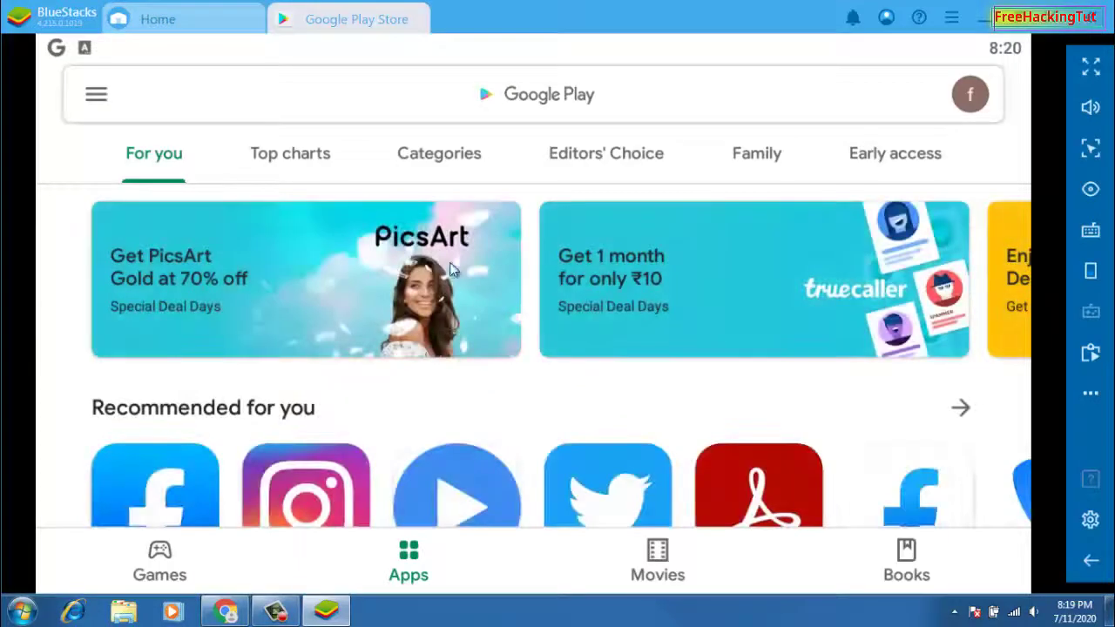
# - Return to the home page, look through the Game center's recommended games and collections, and go back to the Library
pyautogui.click(177, 15)
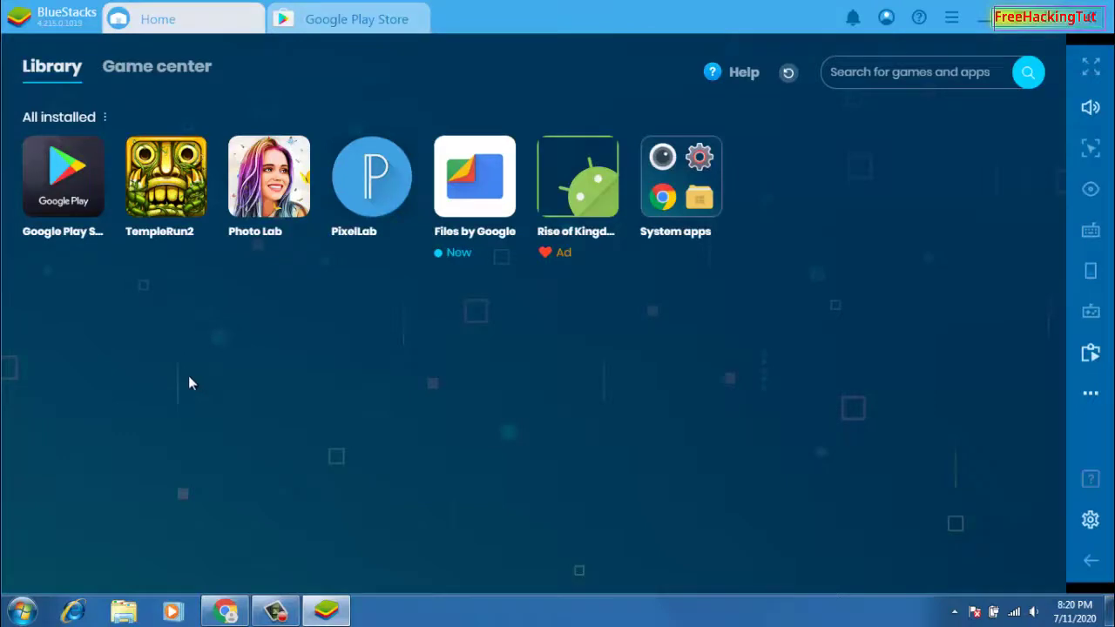
pyautogui.click(170, 74)
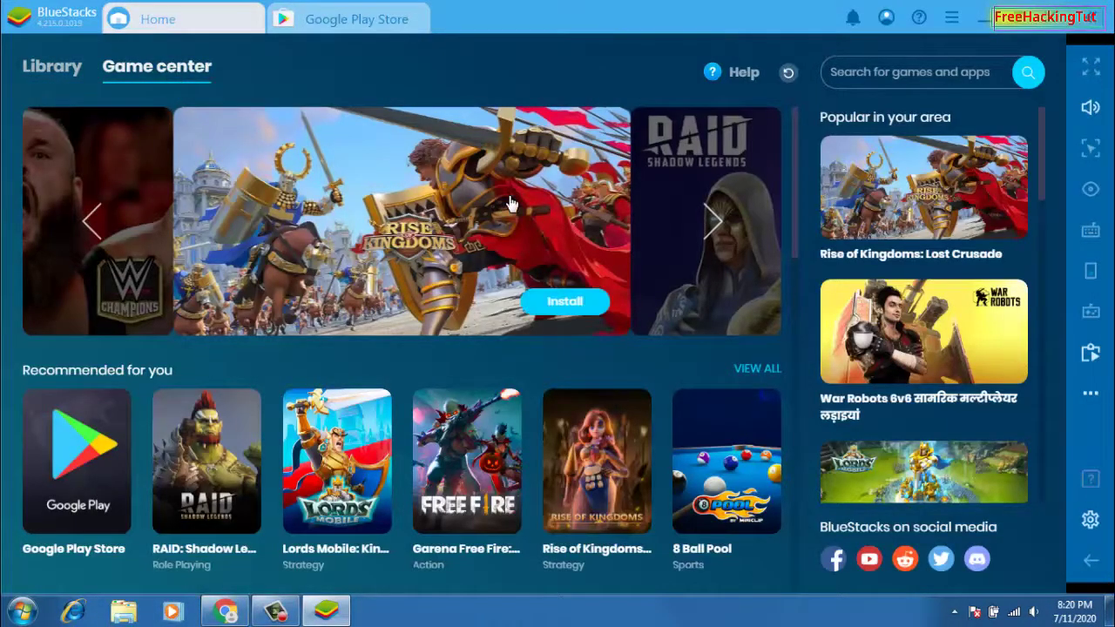
pyautogui.scroll(-2, 515, 249)
pyautogui.scroll(-1, 517, 259)
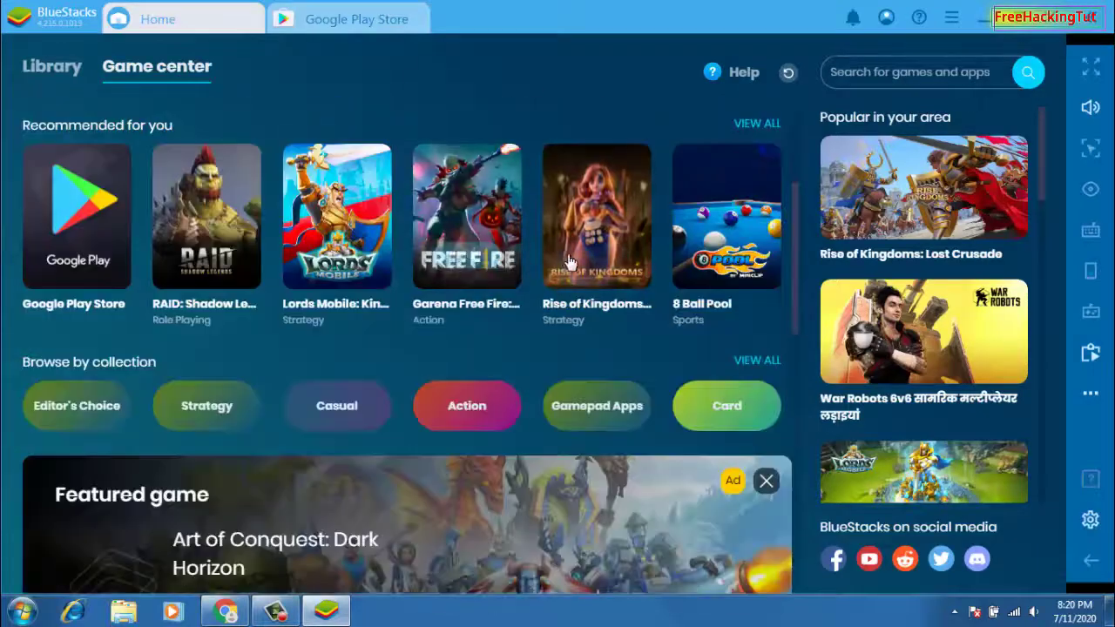
pyautogui.click(53, 69)
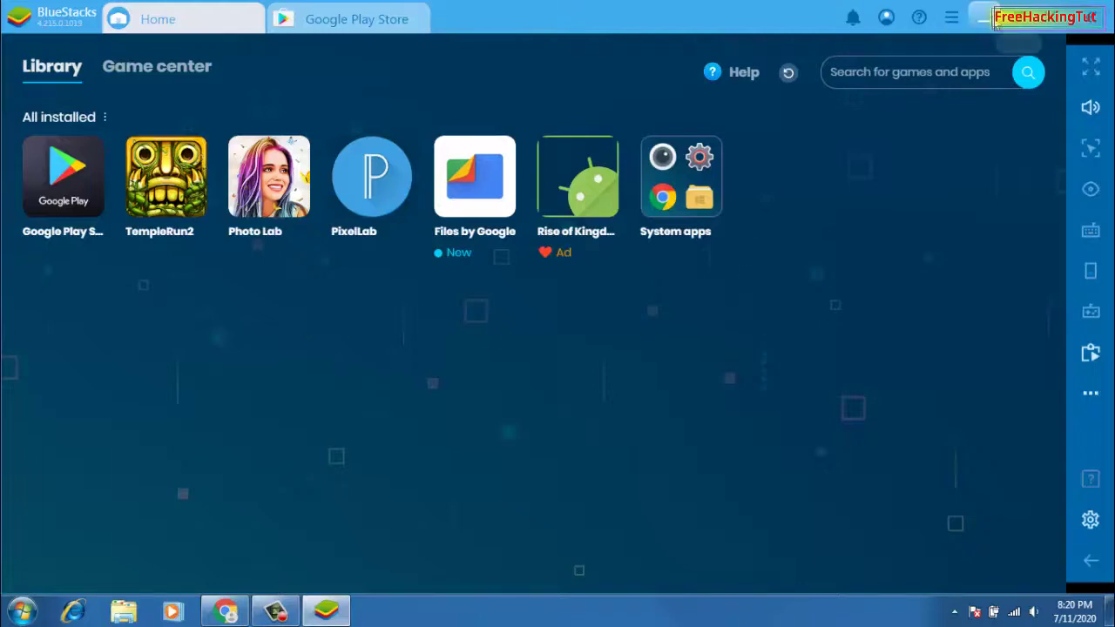
# - Launch PixelLab from its desktop shortcut, decline recovery of the autosaved session, and minimize the window
pyautogui.click(983, 17)
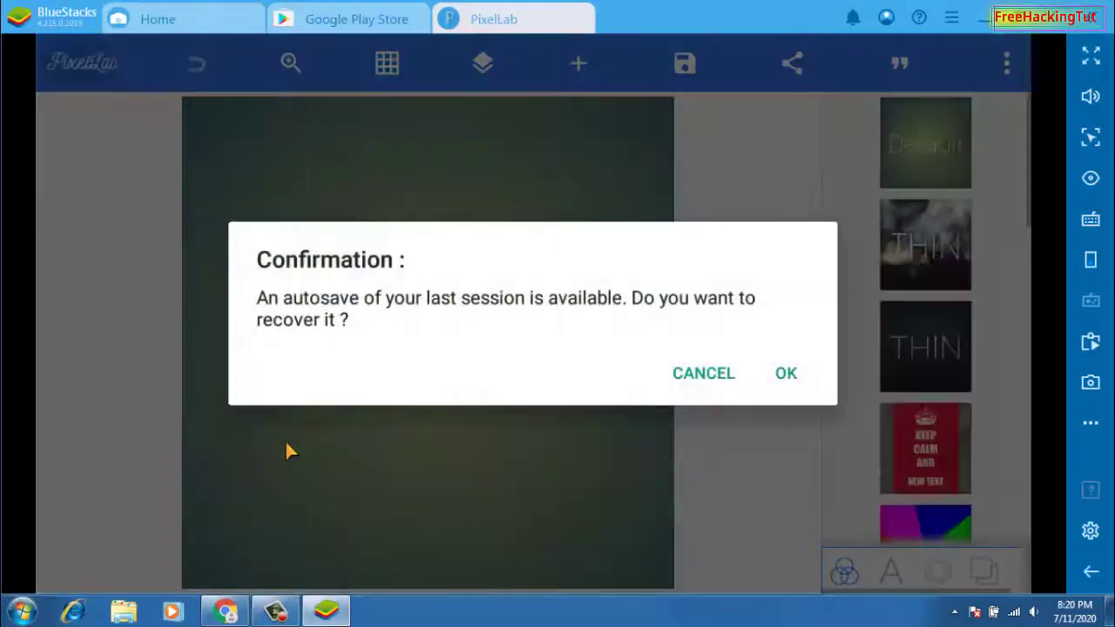
pyautogui.click(701, 375)
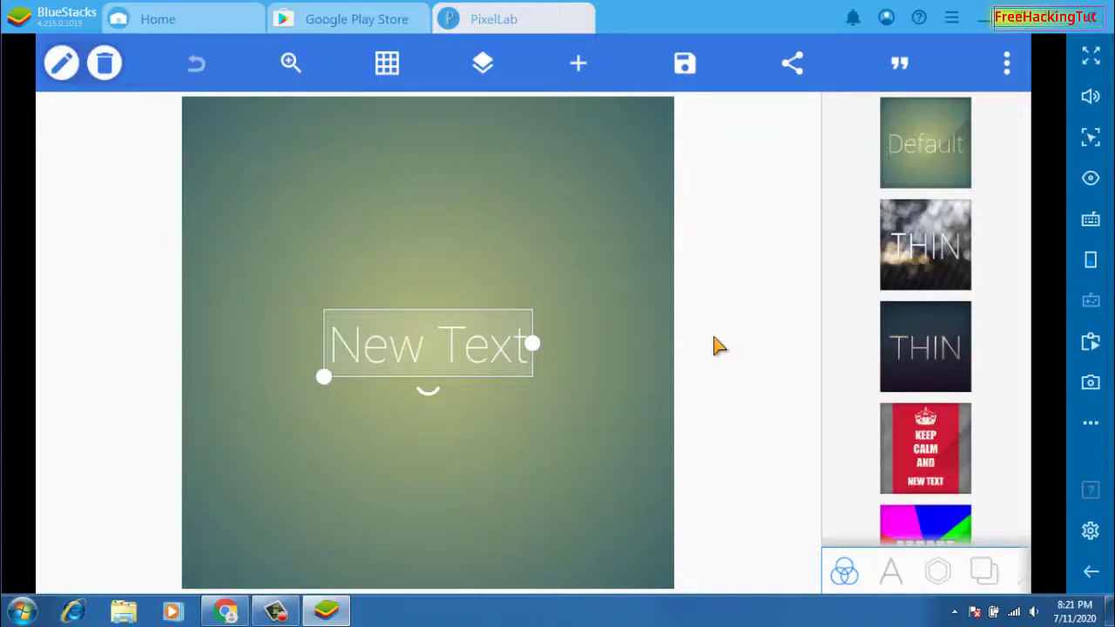
pyautogui.click(985, 19)
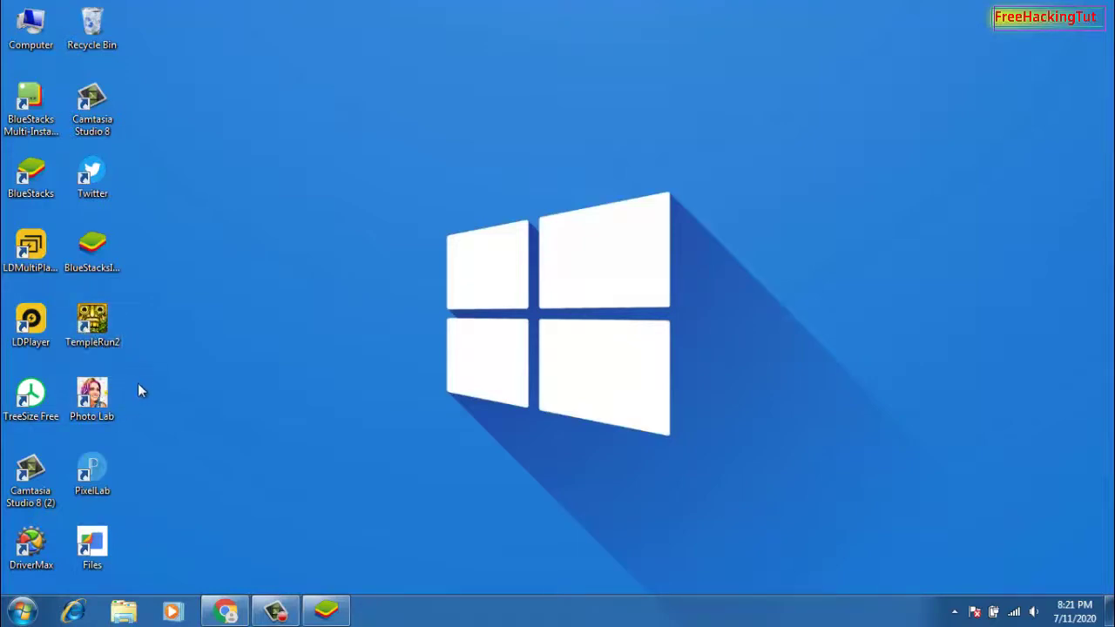
# - Launch TempleRun2 from its desktop shortcut and take a screenshot of its loading screen
pyautogui.doubleClick(102, 327)
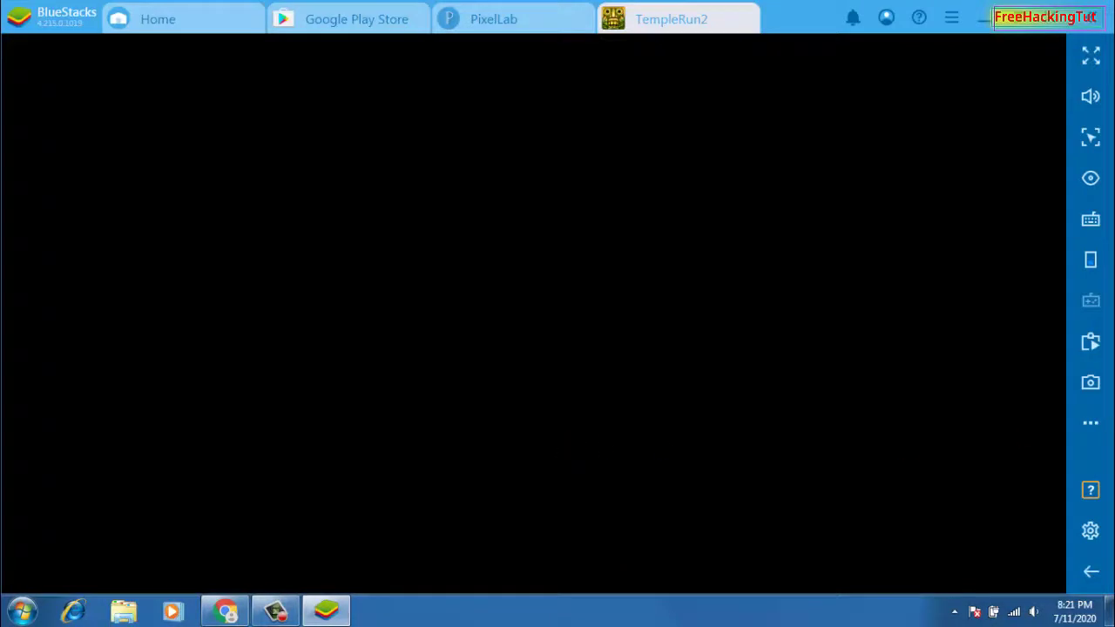
pyautogui.click(1090, 348)
pyautogui.click(774, 164)
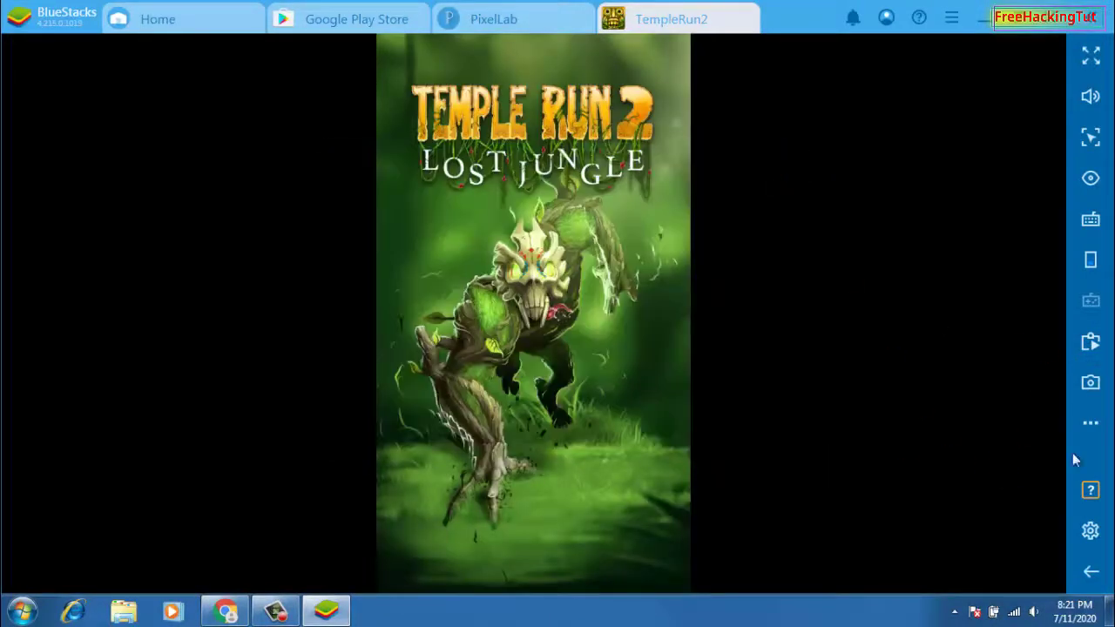
pyautogui.click(1094, 385)
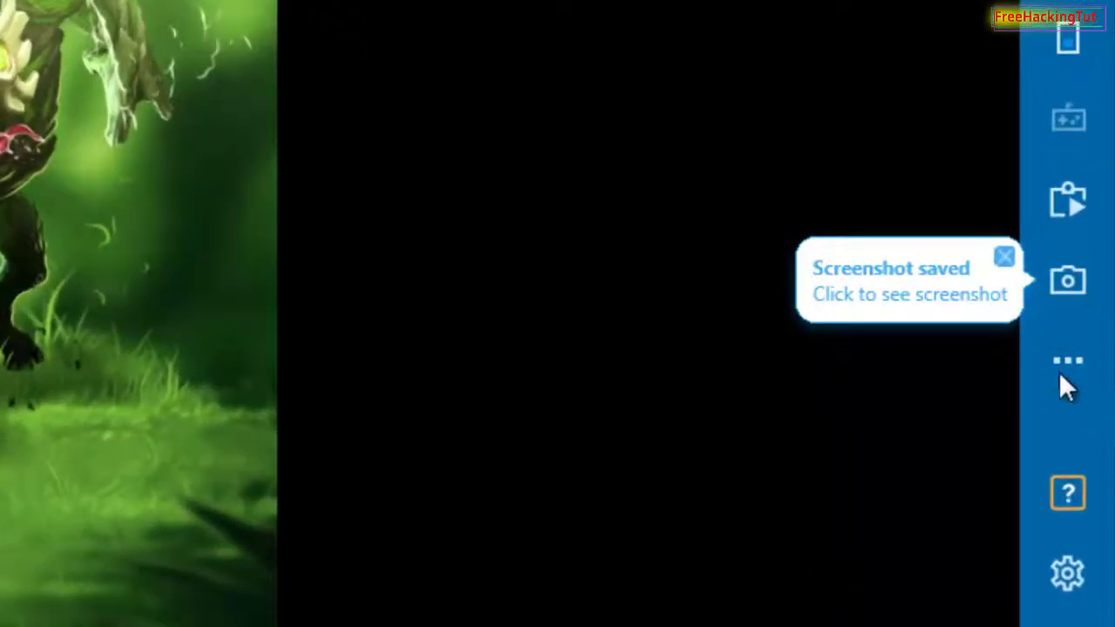
# - Examine the emulator's additional tools for recording, location, media, shake and rotation
pyautogui.click(1056, 366)
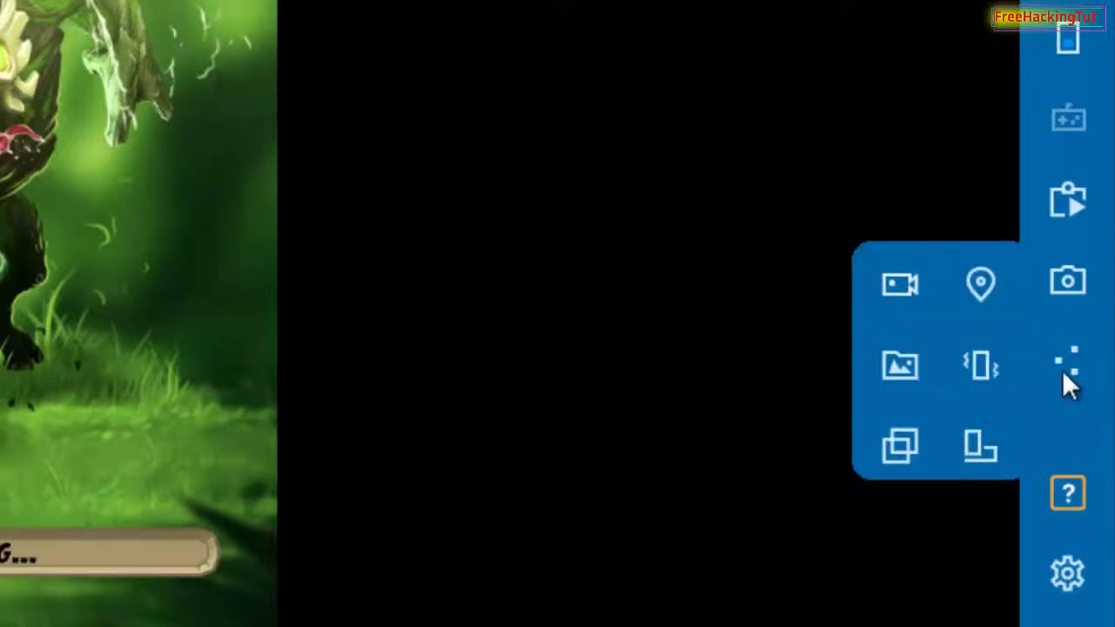
pyautogui.click(1065, 370)
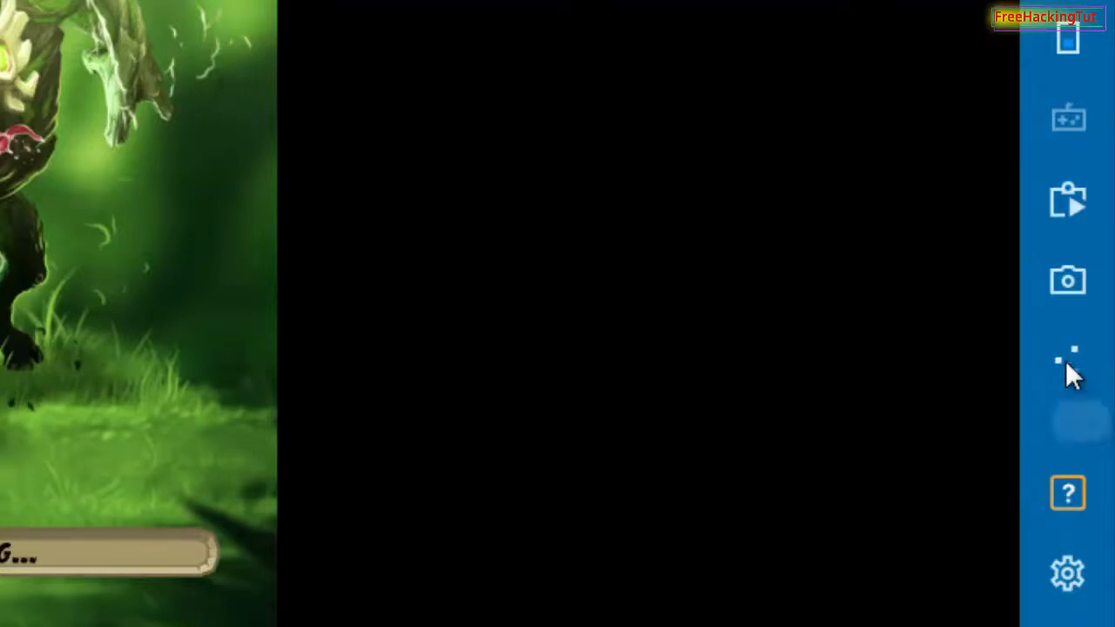
pyautogui.click(1067, 362)
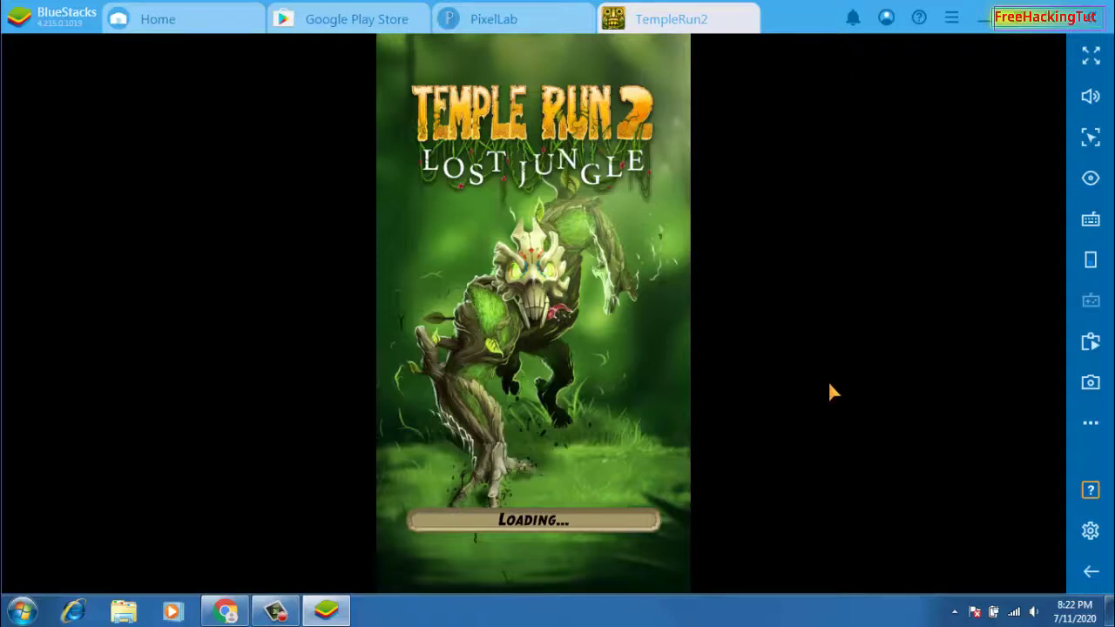
# - Minimize the emulator and show the Downloads folder in a maximized Windows Explorer window
pyautogui.click(983, 18)
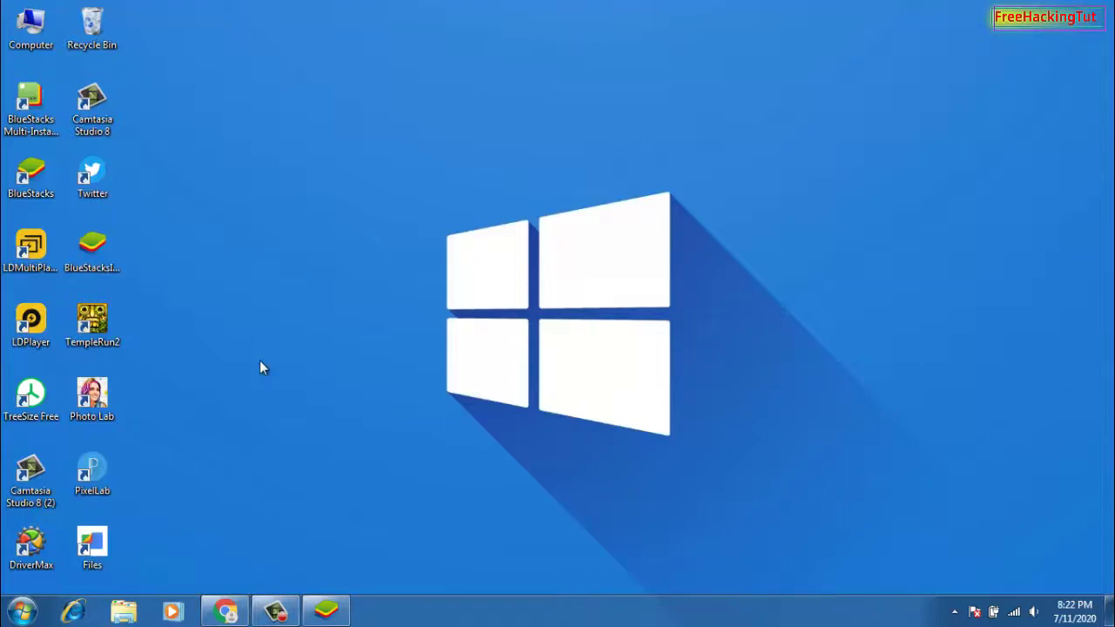
pyautogui.doubleClick(31, 26)
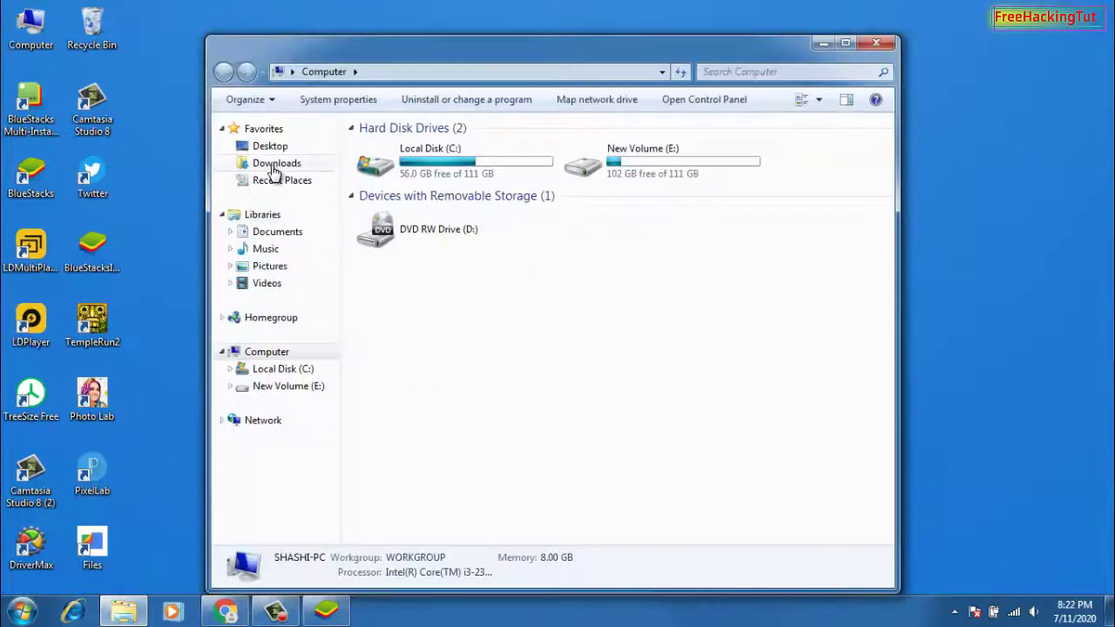
pyautogui.click(277, 165)
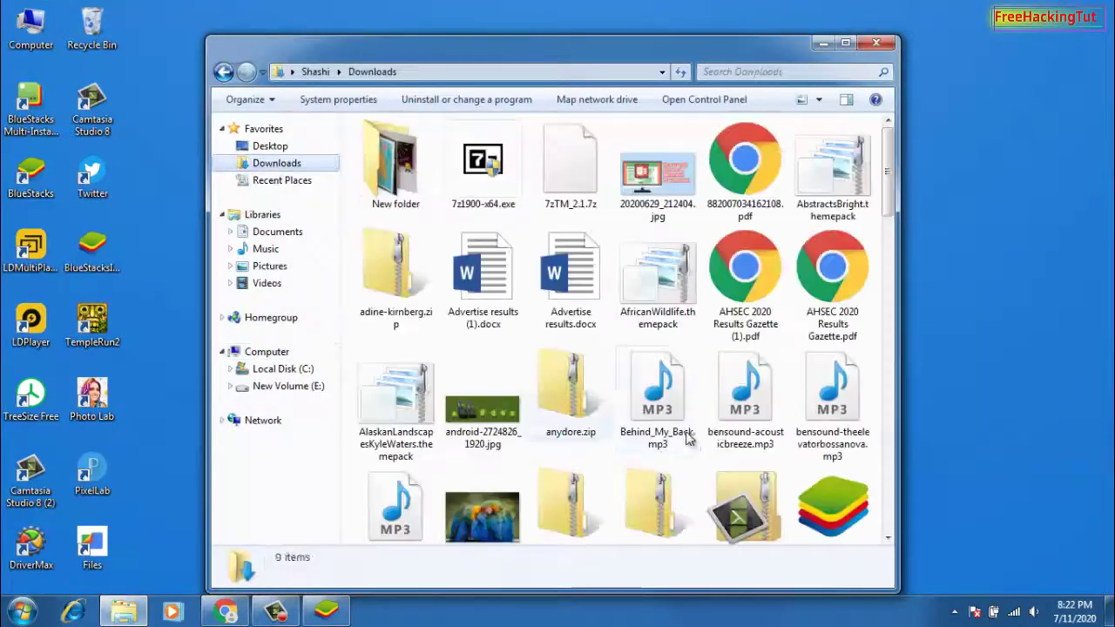
pyautogui.click(845, 43)
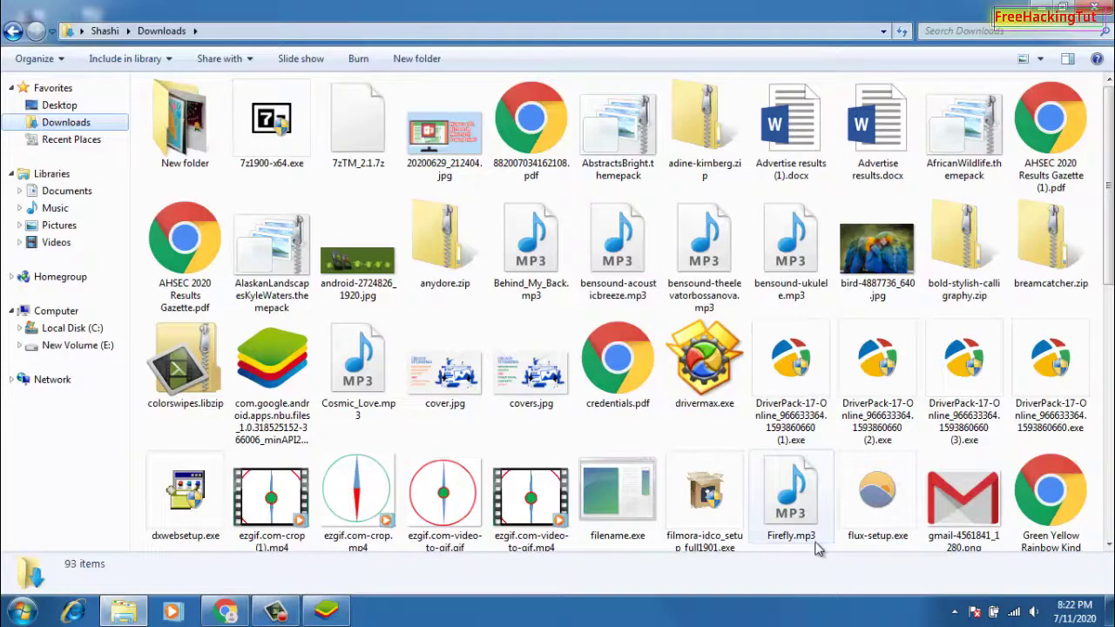
# - Install the downloaded com.google.android.apps.nbu.files APK through the BlueStacks APK installer and return to BlueStacks
pyautogui.click(268, 375)
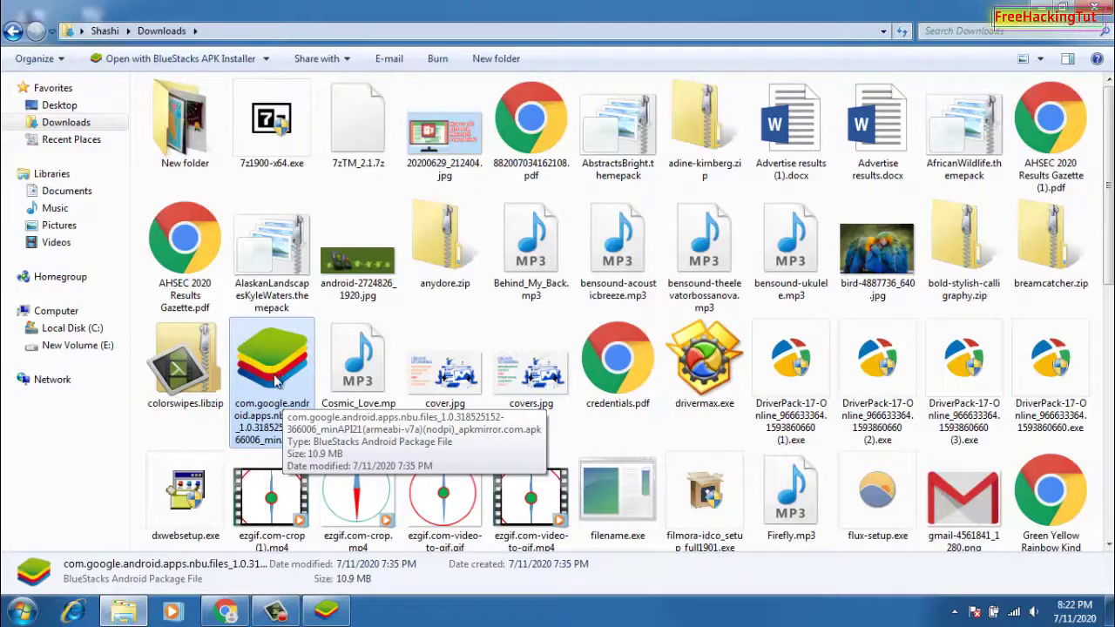
pyautogui.doubleClick(277, 375)
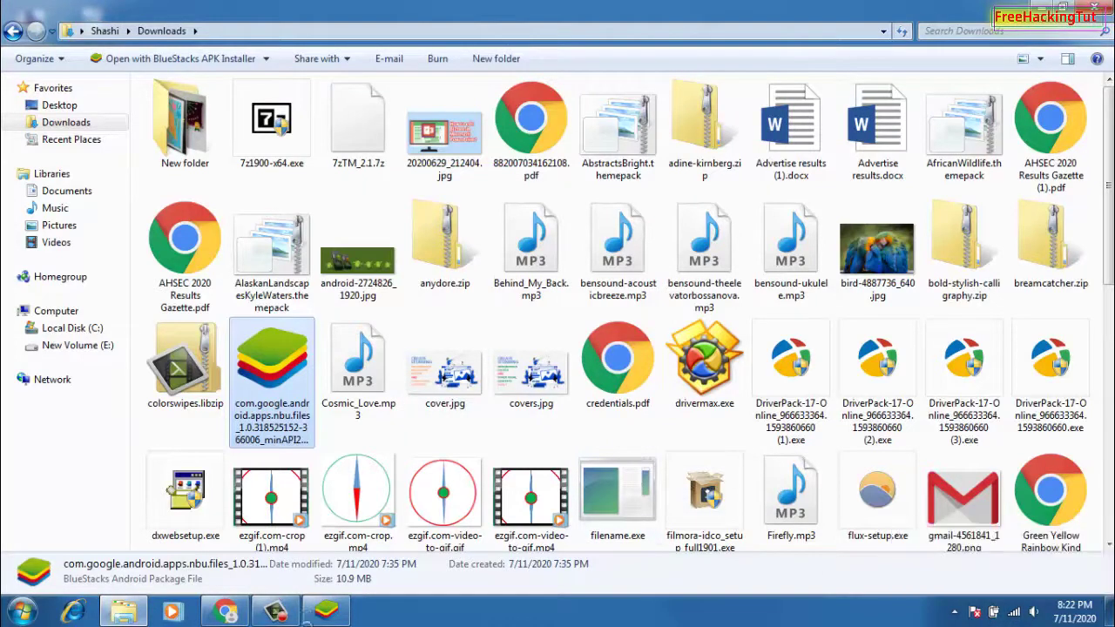
pyautogui.click(330, 614)
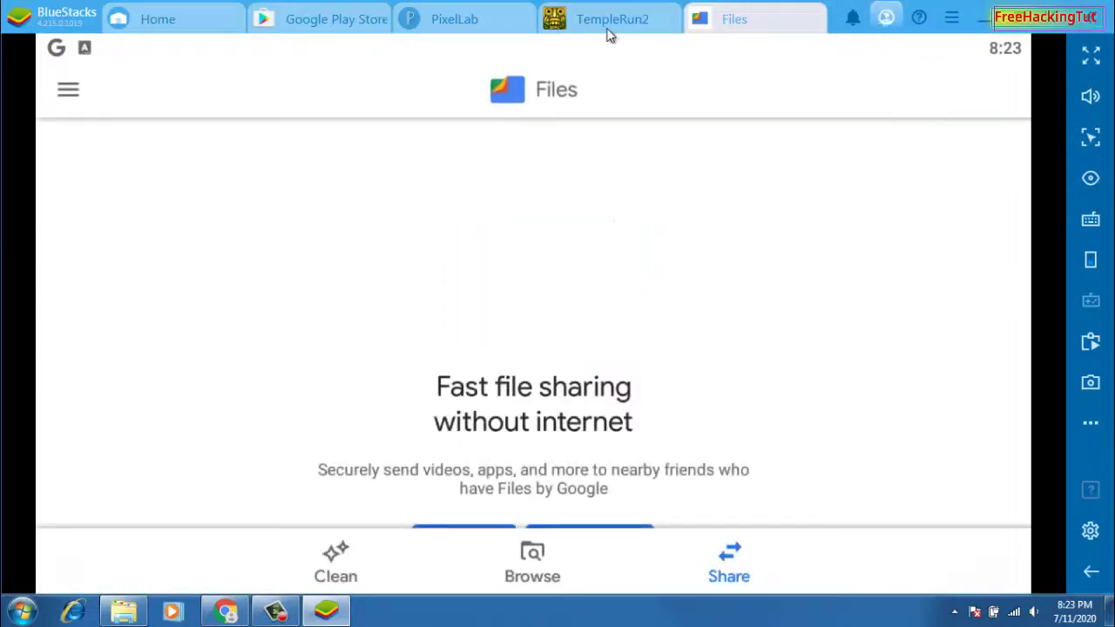
# - Switch between the open app tabs from Google Play Store to TempleRun2 and make the runner jump twice
pyautogui.click(338, 17)
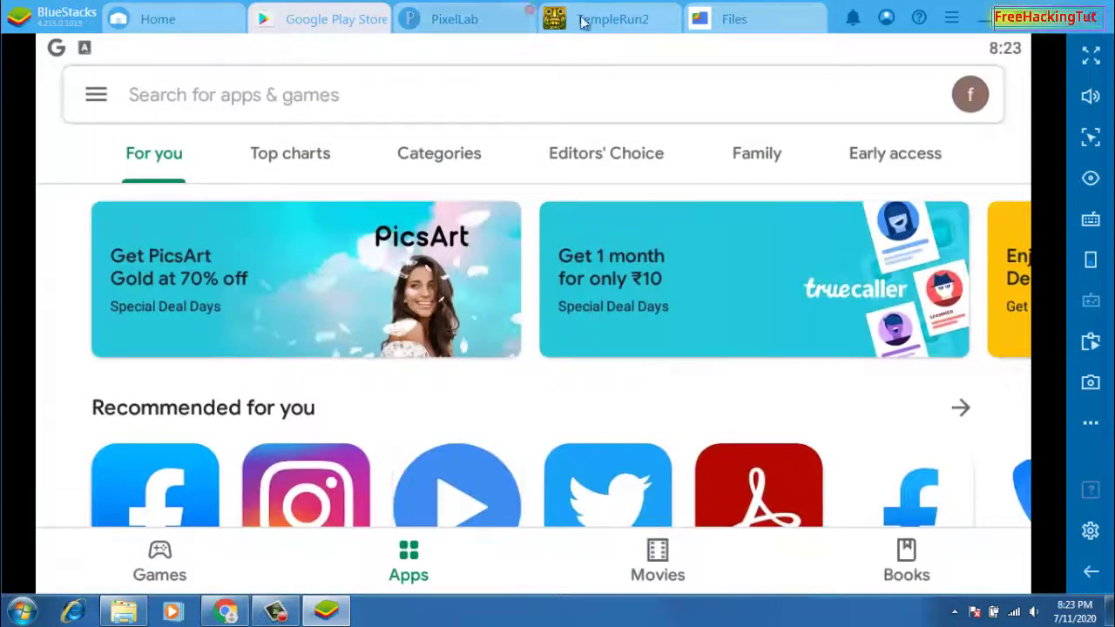
pyautogui.click(582, 21)
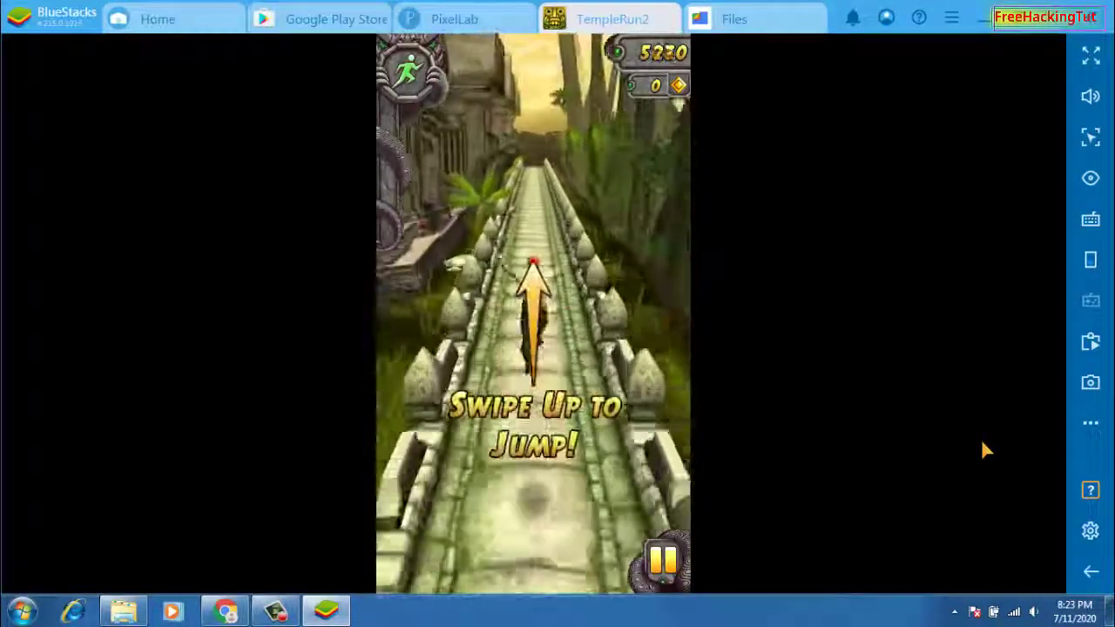
pyautogui.press('Up')
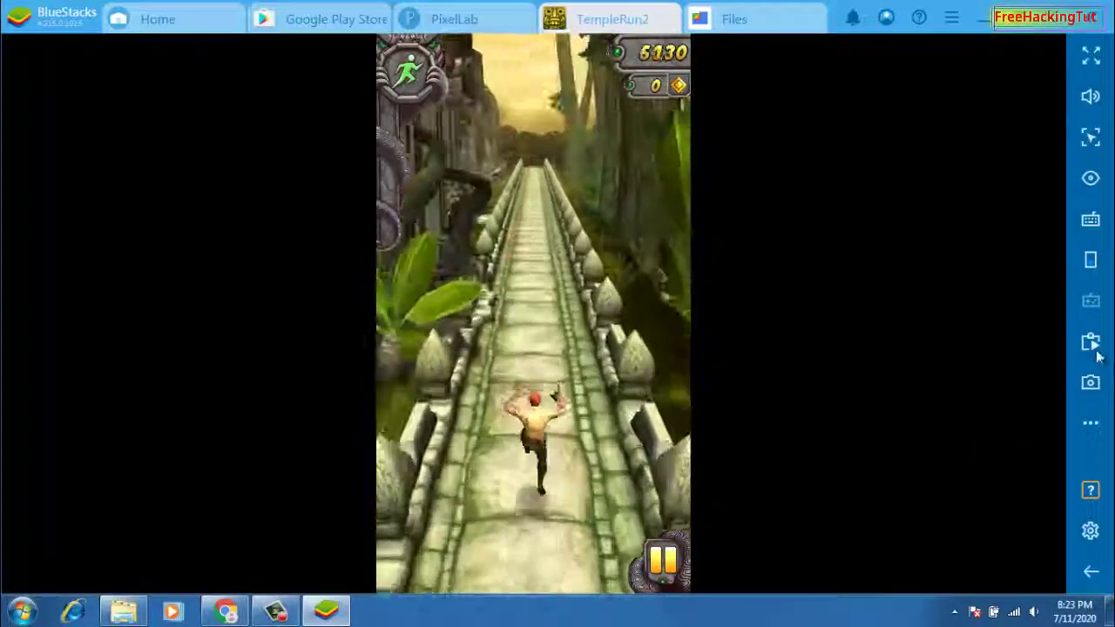
pyautogui.press('Up')
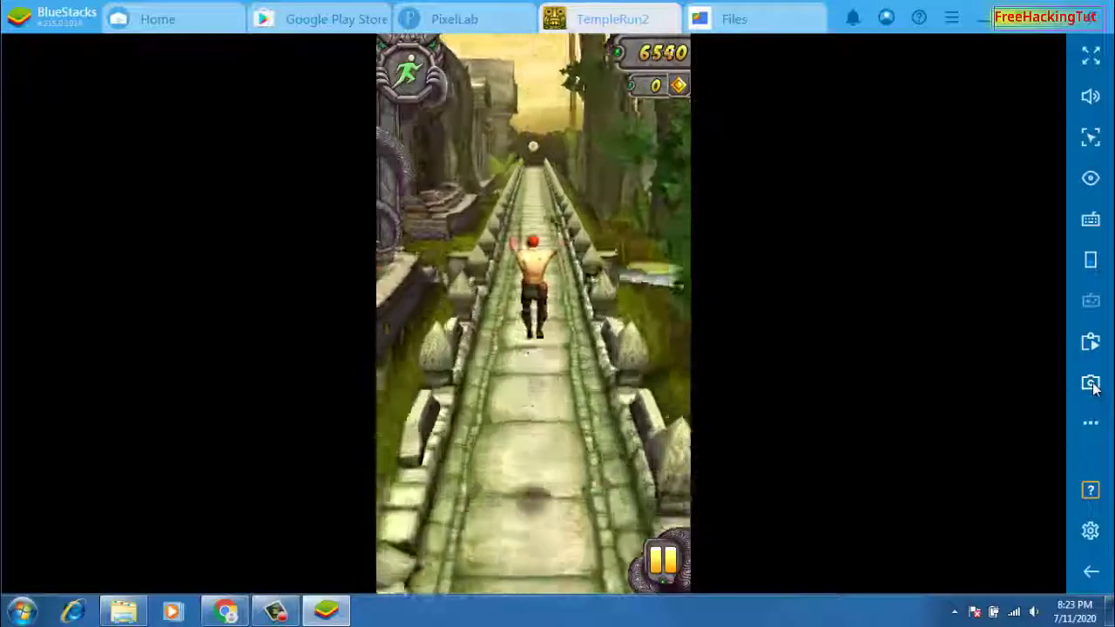
# - Take a gameplay screenshot, record a video of the TempleRun2 run while playing, and stop the recording
pyautogui.click(1091, 384)
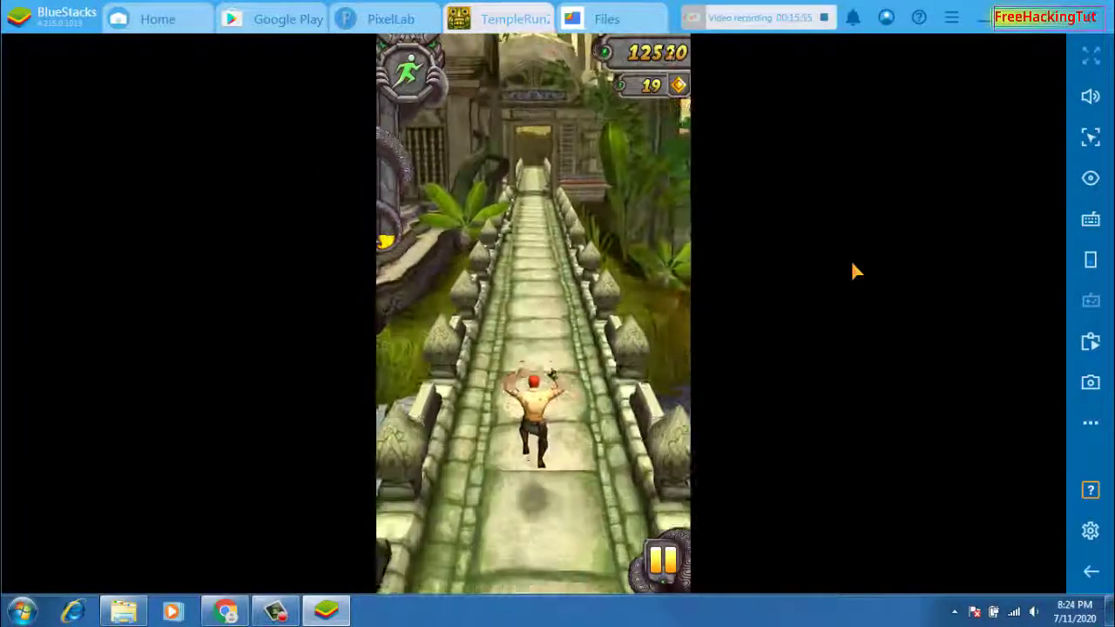
pyautogui.press('Down')
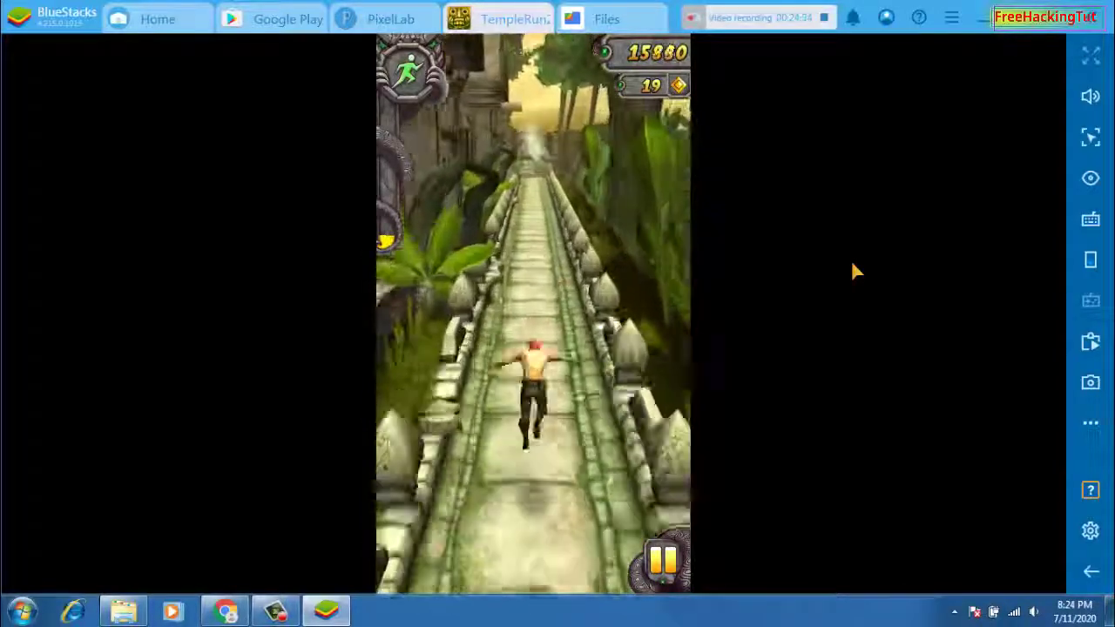
pyautogui.click(826, 19)
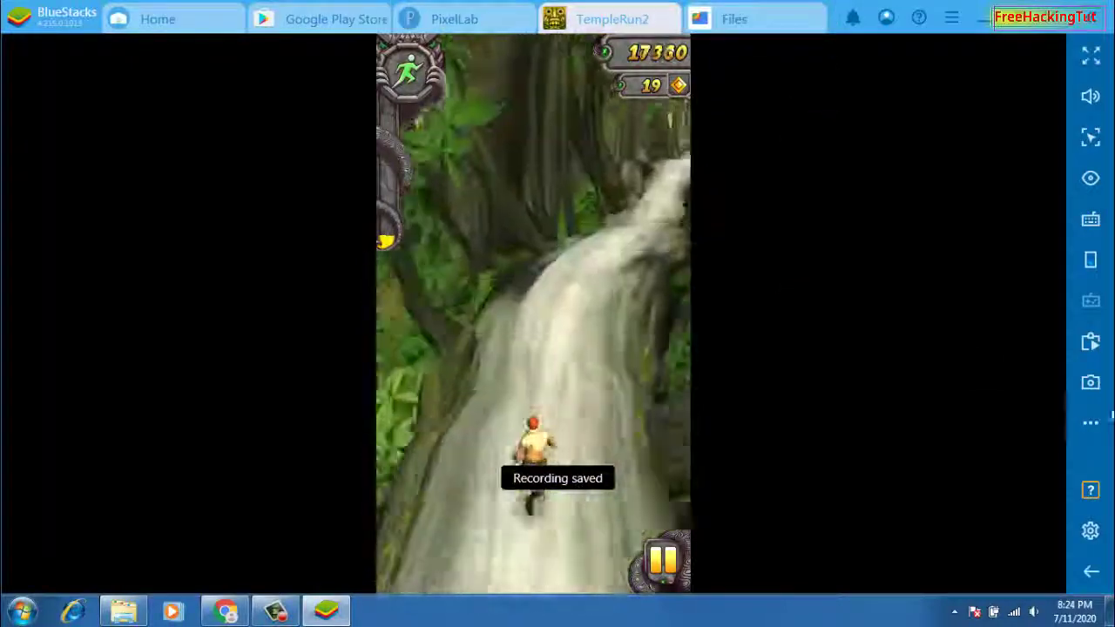
# - Open the emulator's media folder and play the video BlueStacks_Recording_2020.07.11_16.00.25.88.mp4
pyautogui.click(1090, 424)
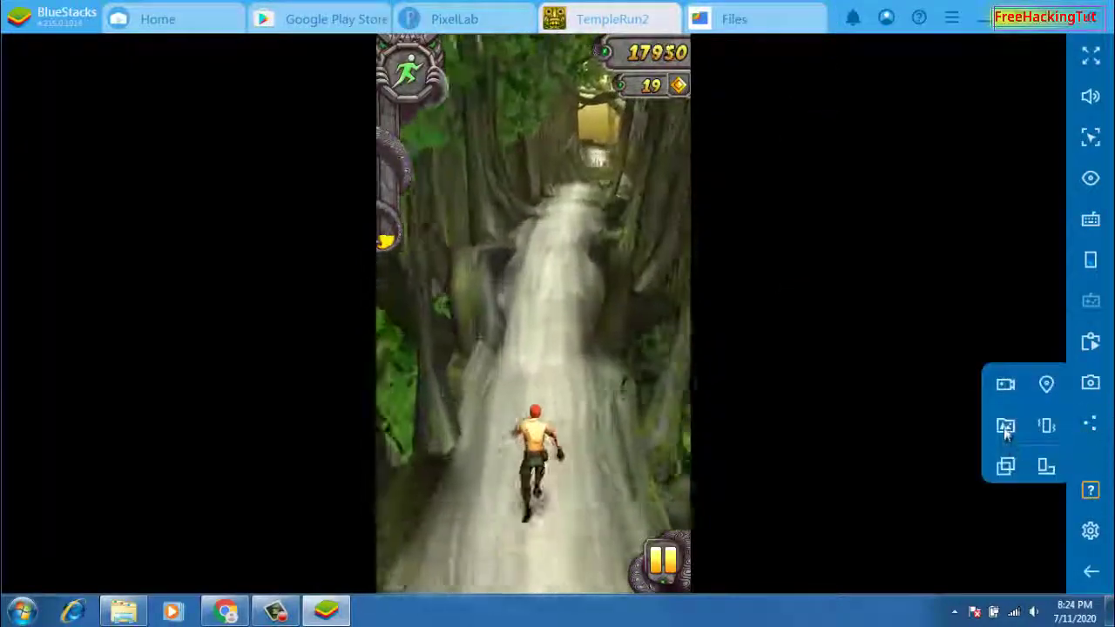
pyautogui.click(1005, 425)
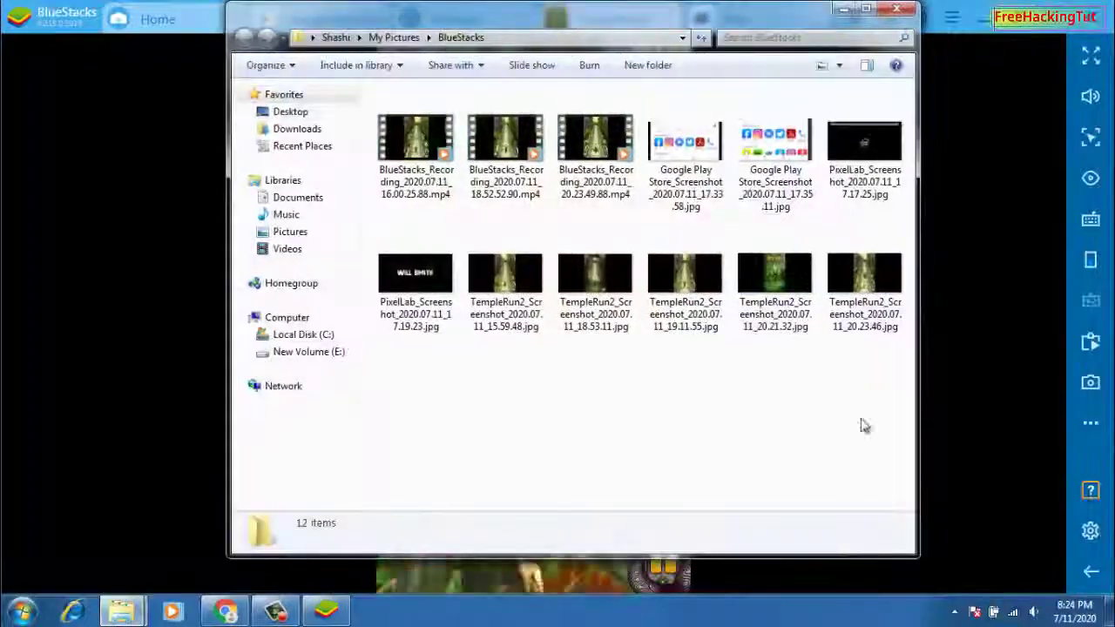
pyautogui.doubleClick(424, 159)
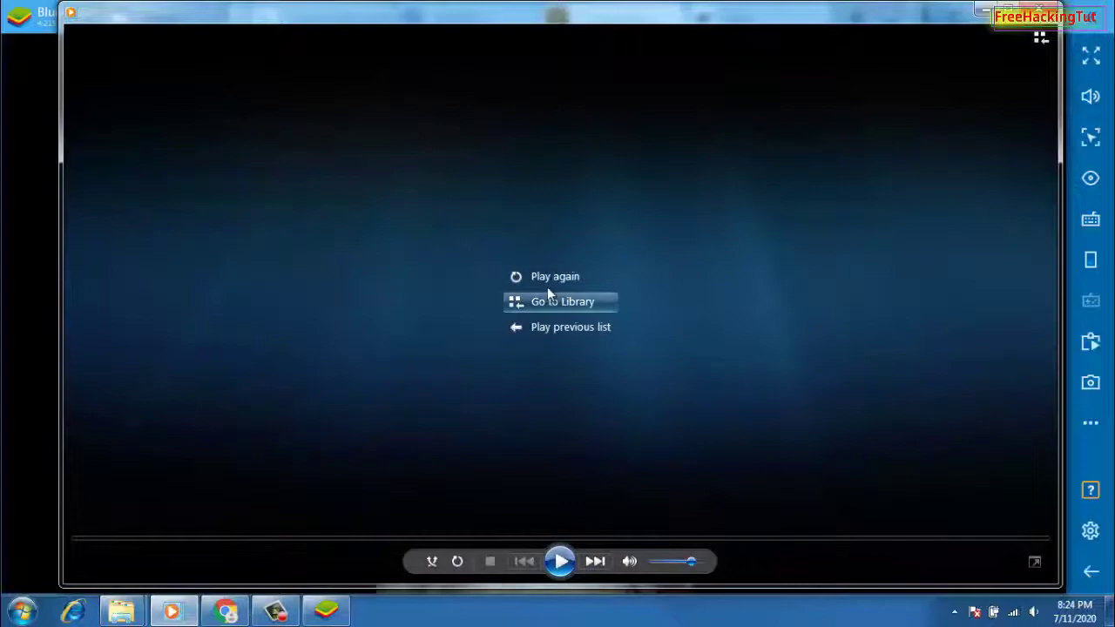
# - Replay the recording, close the media player and the BlueStacks pictures folder, and return to the game
pyautogui.click(548, 284)
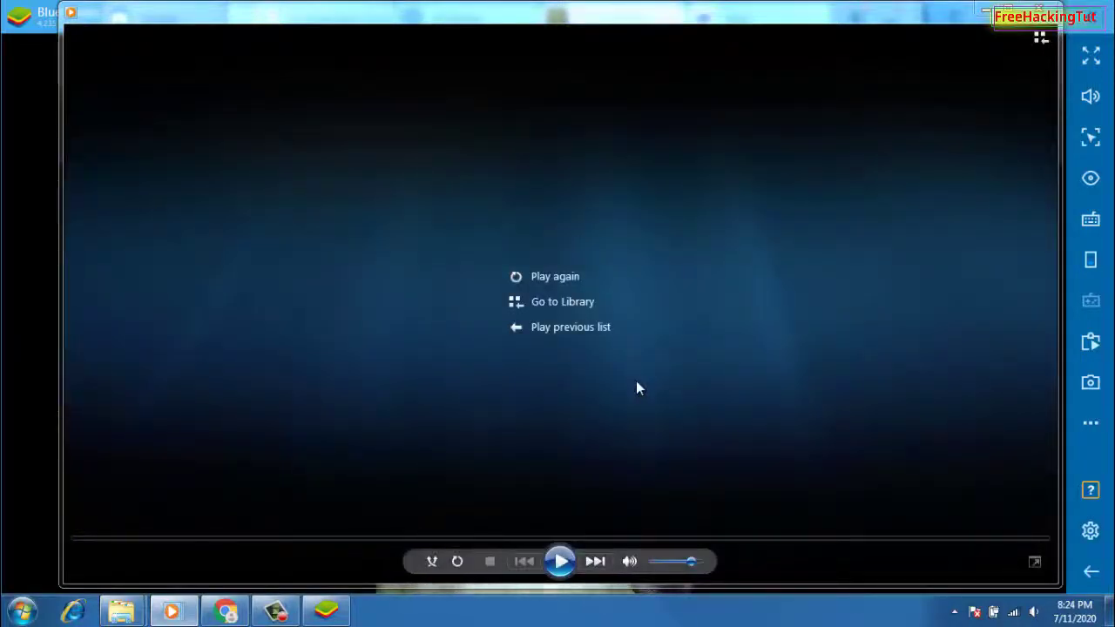
pyautogui.click(590, 469)
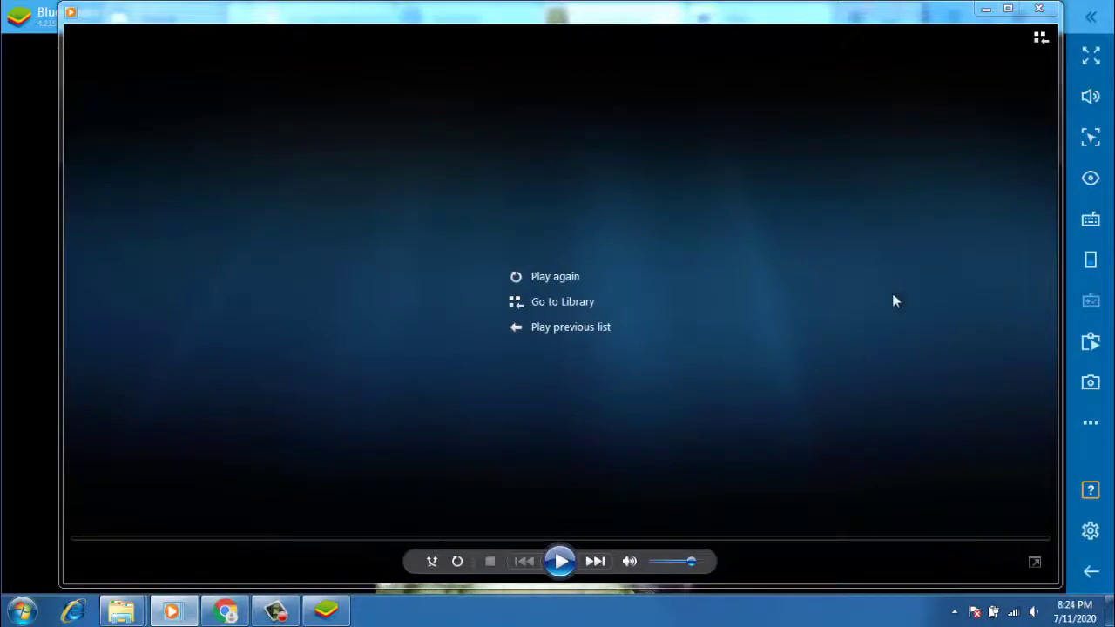
pyautogui.click(1038, 10)
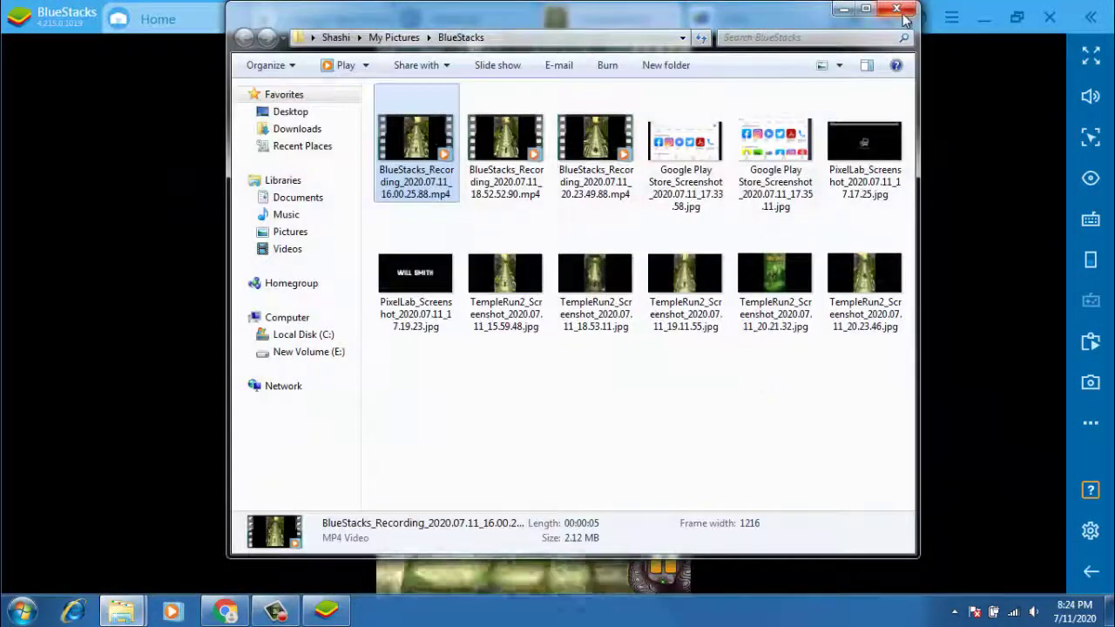
pyautogui.click(904, 14)
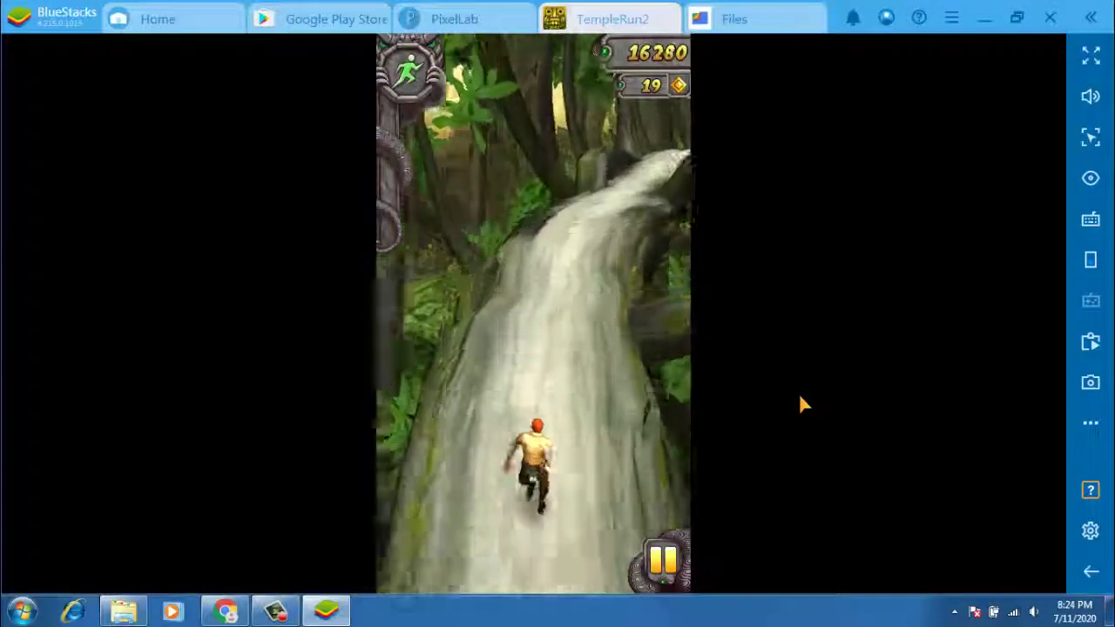